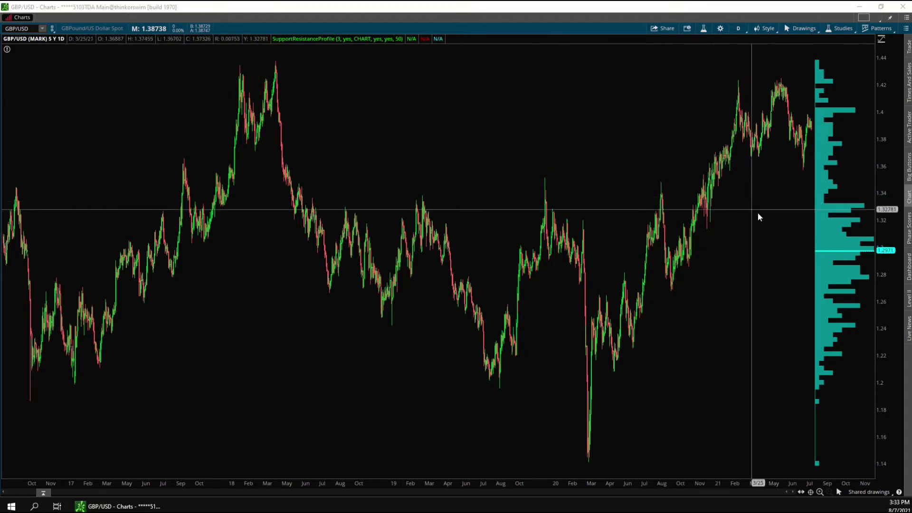
Open the SupportResistanceProfile Customizing dialog and confirm the pivot length stays at 3.
double_click(823, 250)
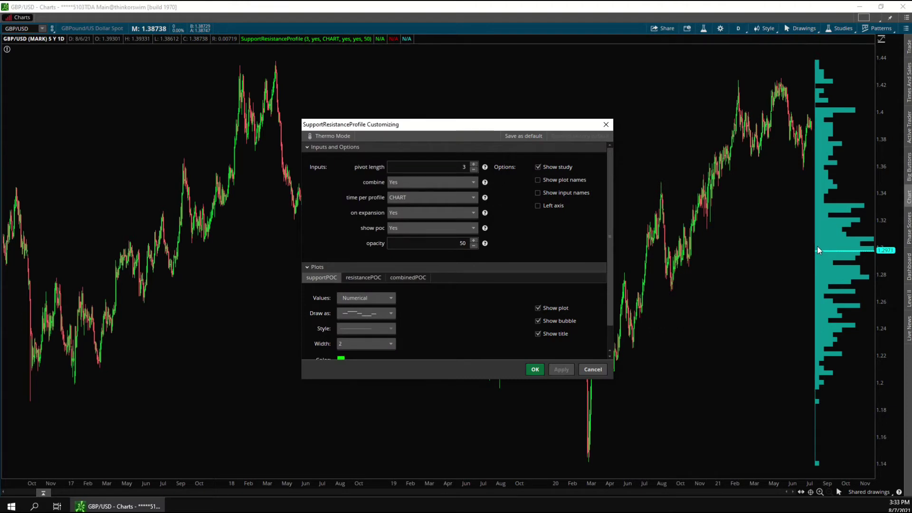
left_click(424, 167)
double_click(424, 167)
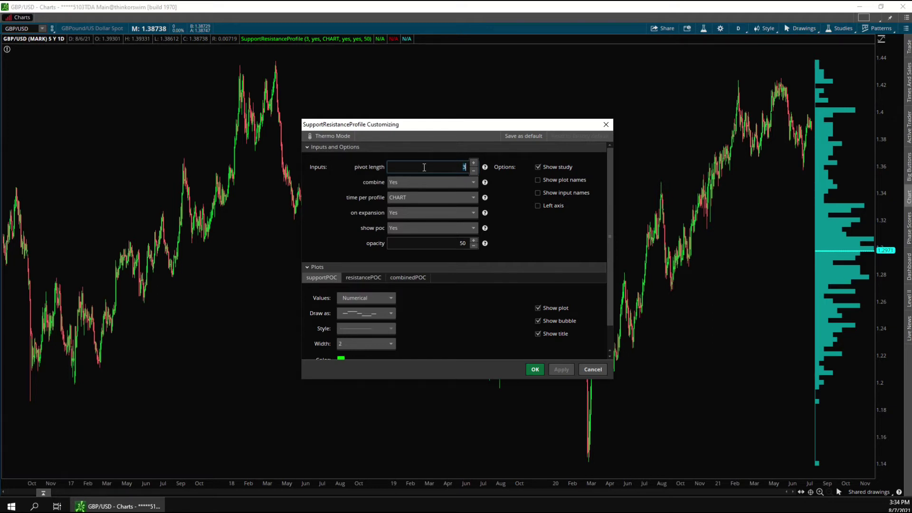
left_click(425, 168)
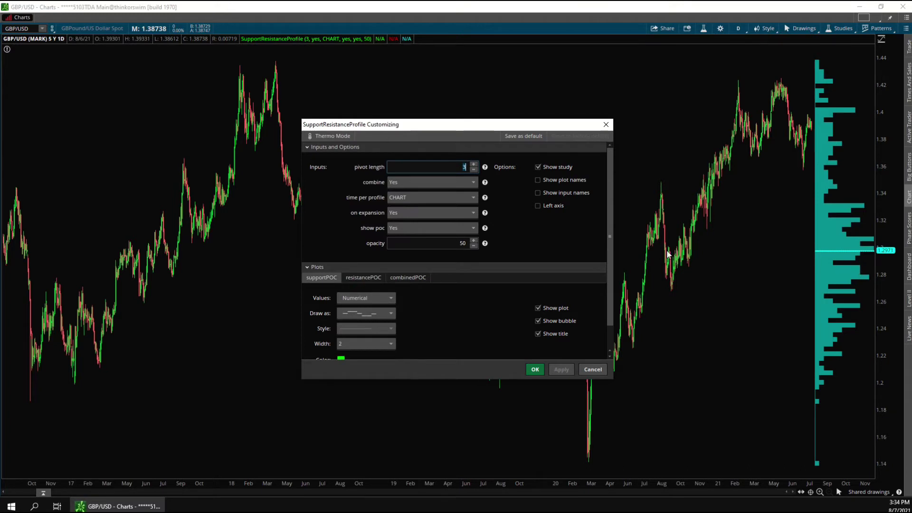
left_click(395, 213)
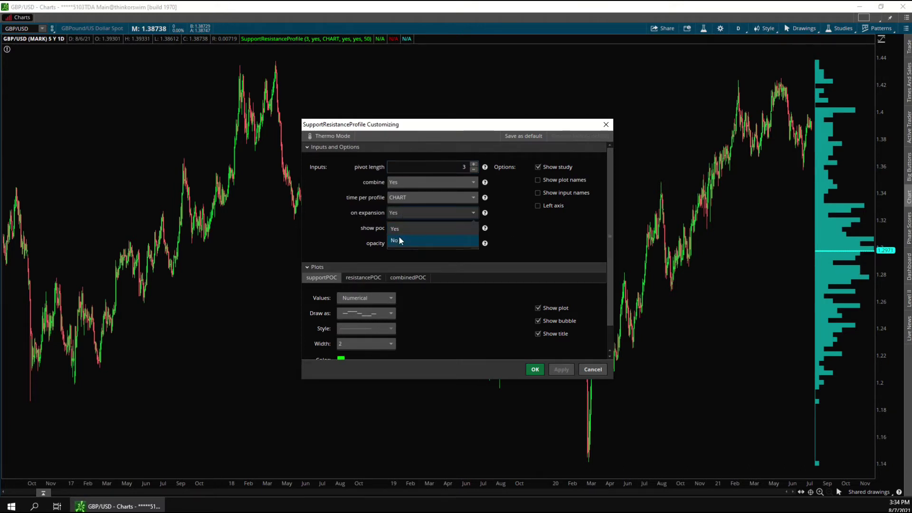
Set on expansion to No and apply a trial profile opacity of 100.
left_click(458, 240)
left_click(558, 367)
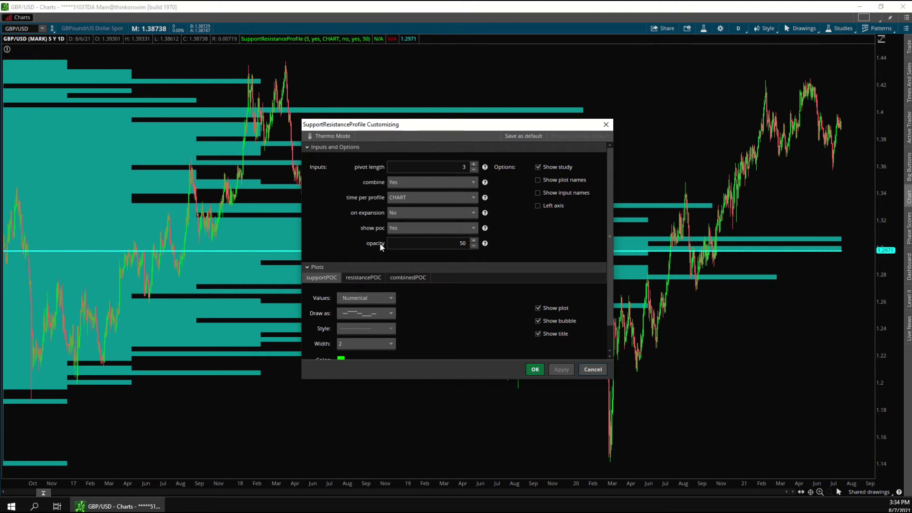
left_click(442, 243)
double_click(442, 243)
type("100")
left_click(568, 369)
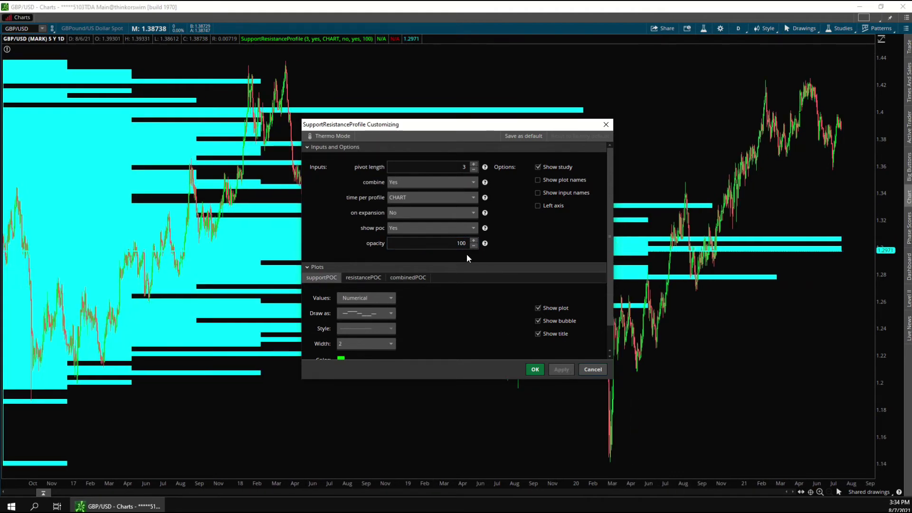
Lower the profile opacity to 30 and apply it.
double_click(456, 243)
type("30")
left_click(557, 370)
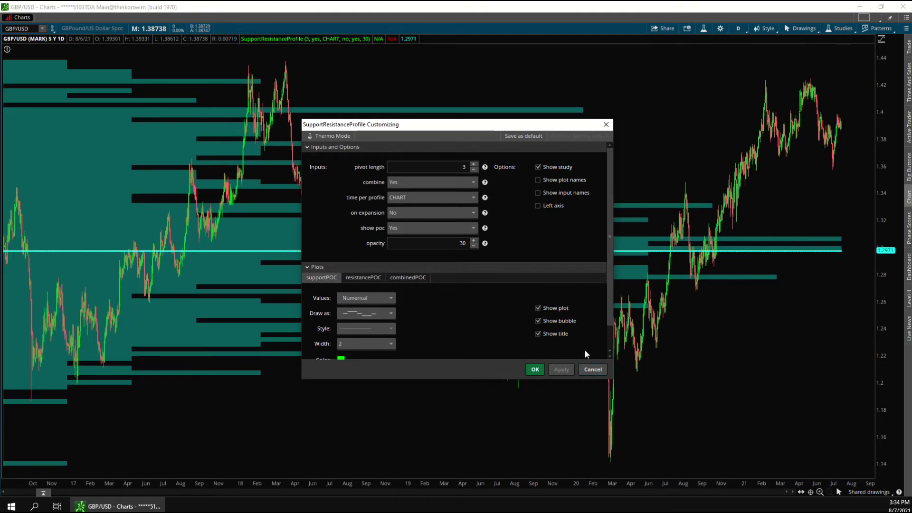
Confirm the no-expansion, 30-opacity settings and close the Customizing dialog.
left_click(534, 370)
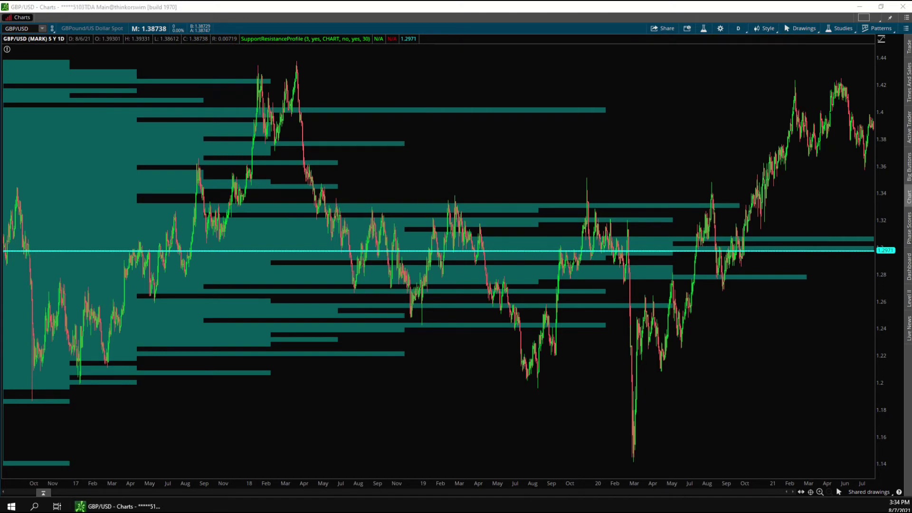
Reopen the study settings, test show poc at No, then restore it to Yes.
double_click(806, 250)
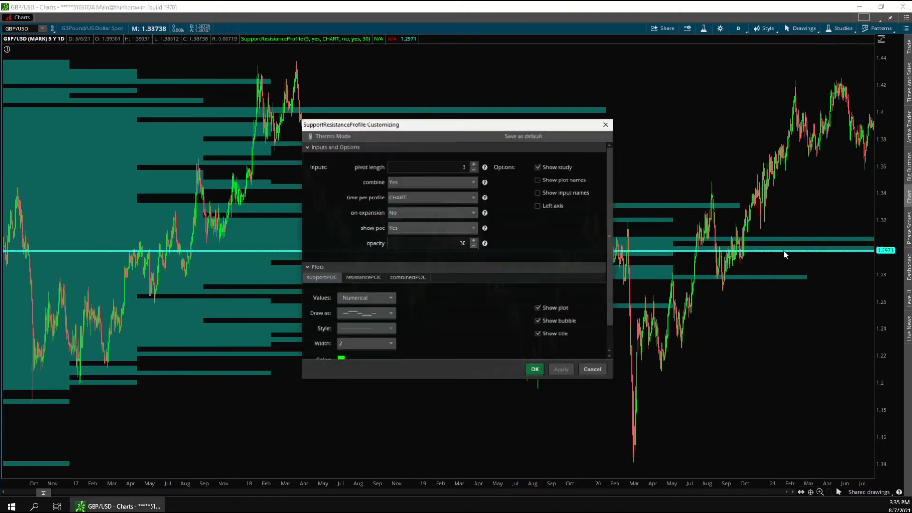
left_click(405, 227)
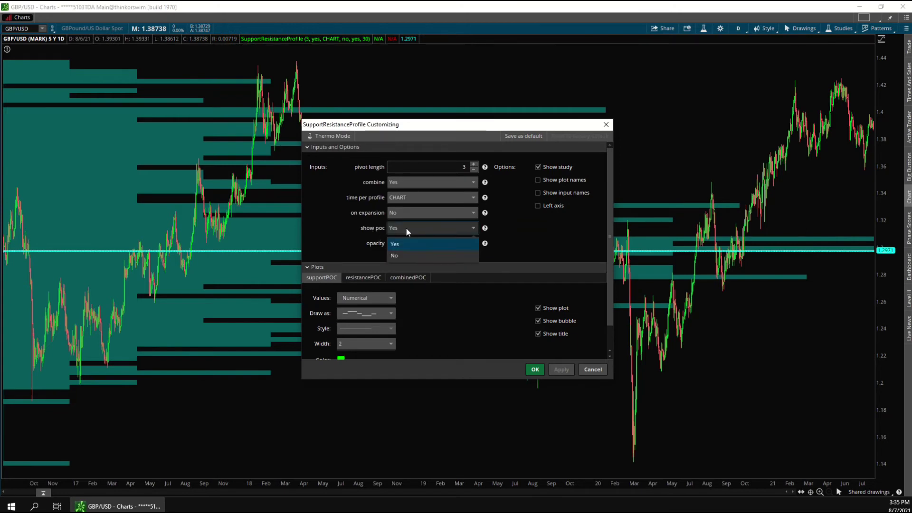
left_click(408, 253)
left_click(561, 368)
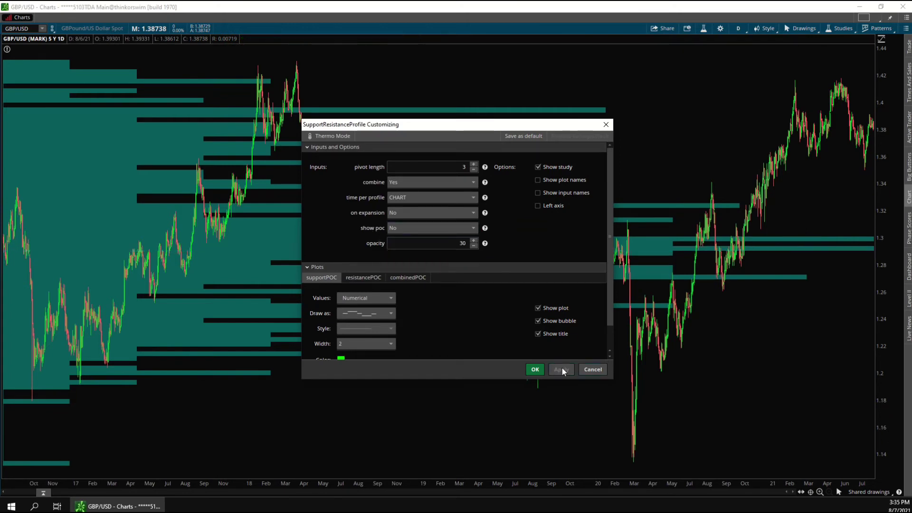
left_click(438, 228)
left_click(432, 244)
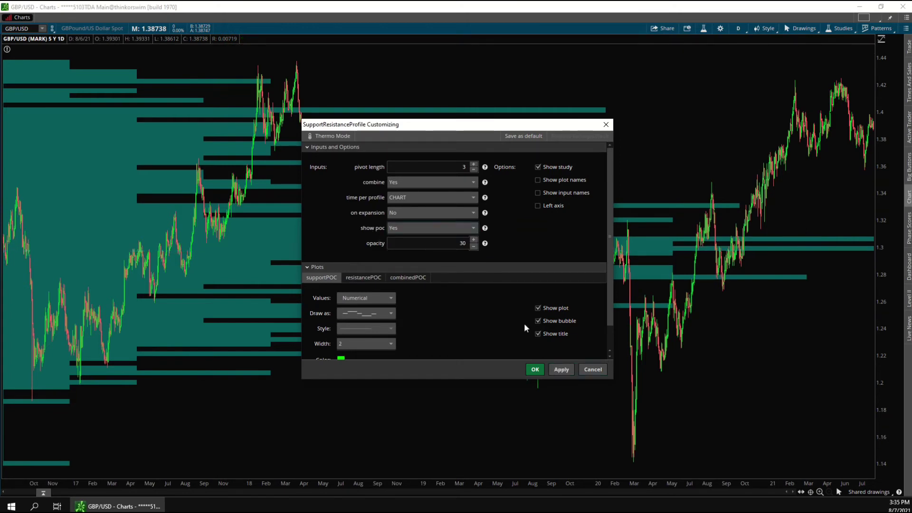
left_click(558, 365)
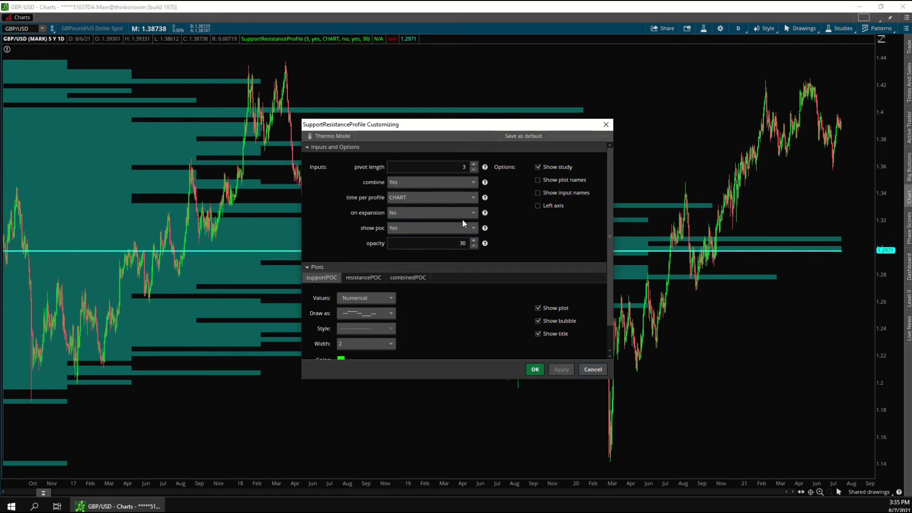
left_click(413, 197)
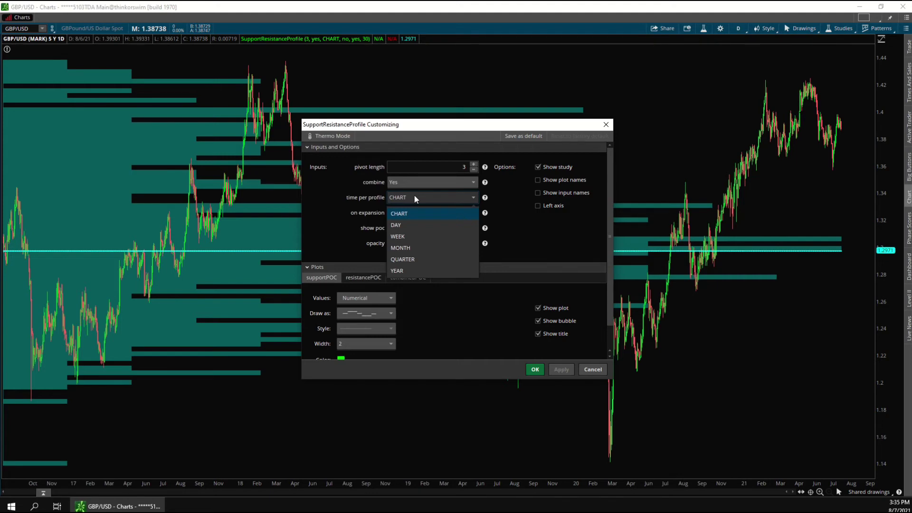
Set time per profile to YEAR, confirm, and zoom the chart to the last three years.
left_click(408, 270)
left_click(534, 369)
left_click_drag(316, 189, 844, 178)
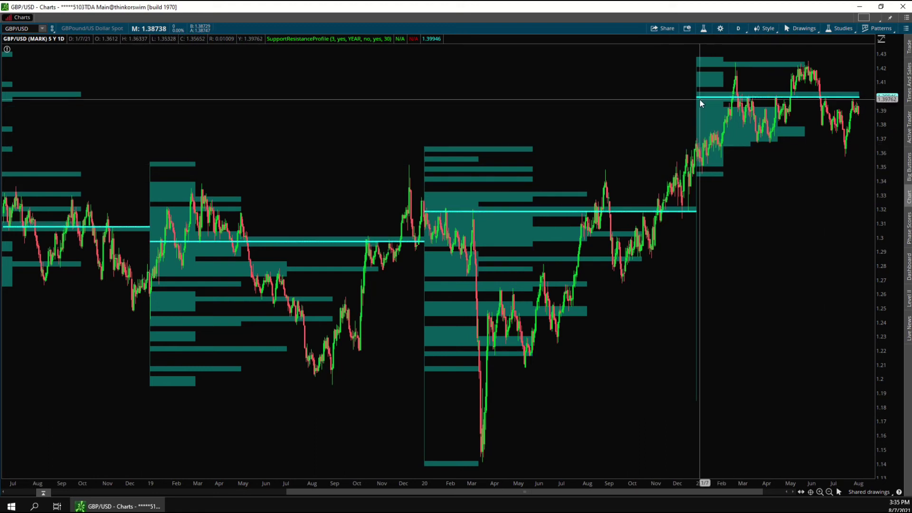
Reopen the study settings and set combine to No, confirming with OK.
double_click(857, 98)
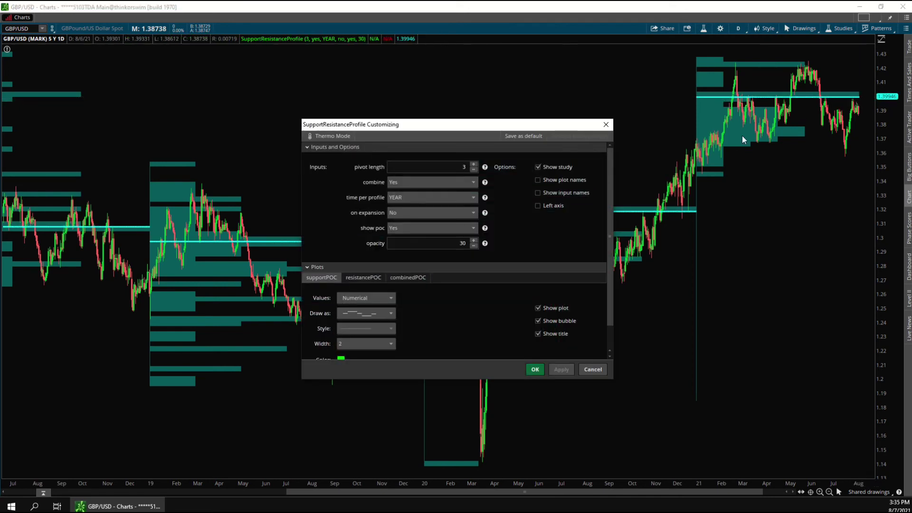
left_click(400, 183)
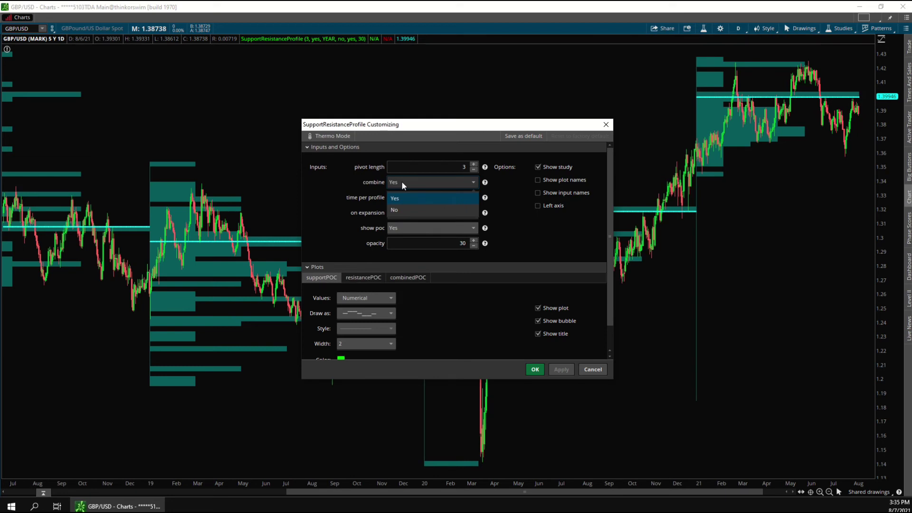
left_click(400, 210)
left_click(535, 369)
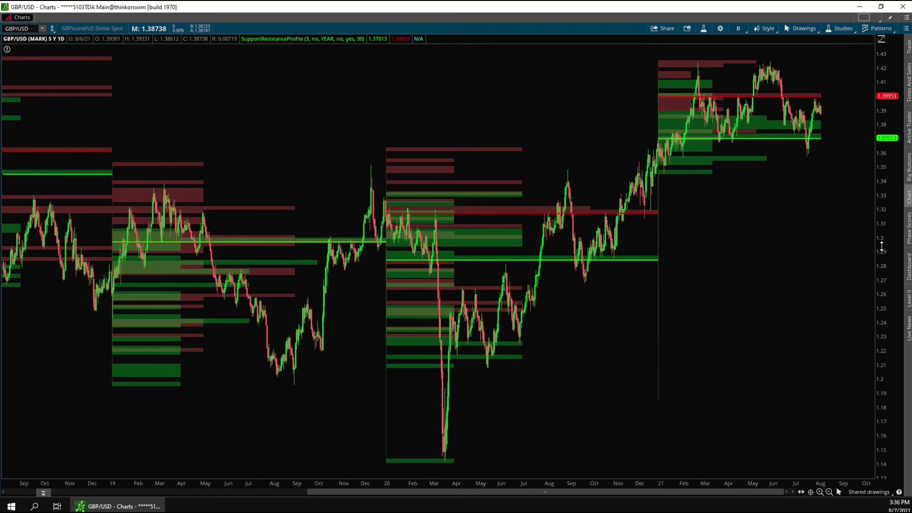
double_click(717, 138)
left_click(316, 266)
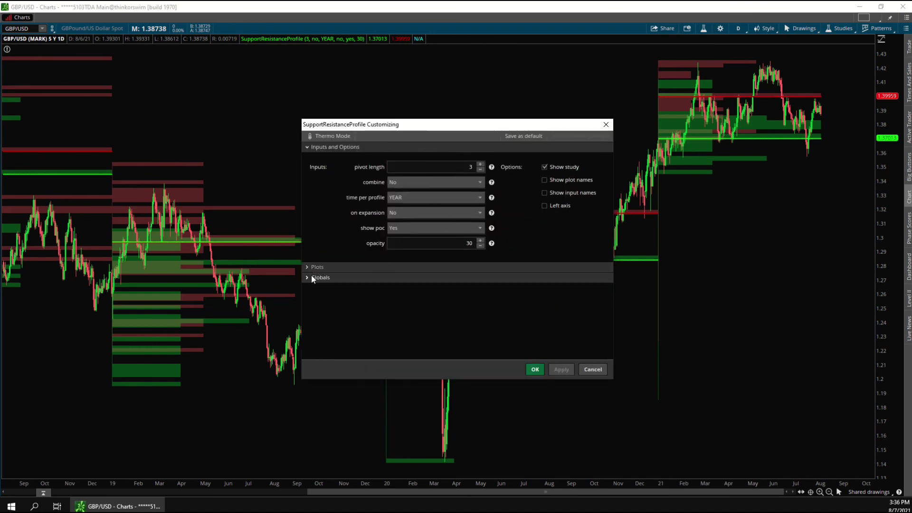
left_click(313, 278)
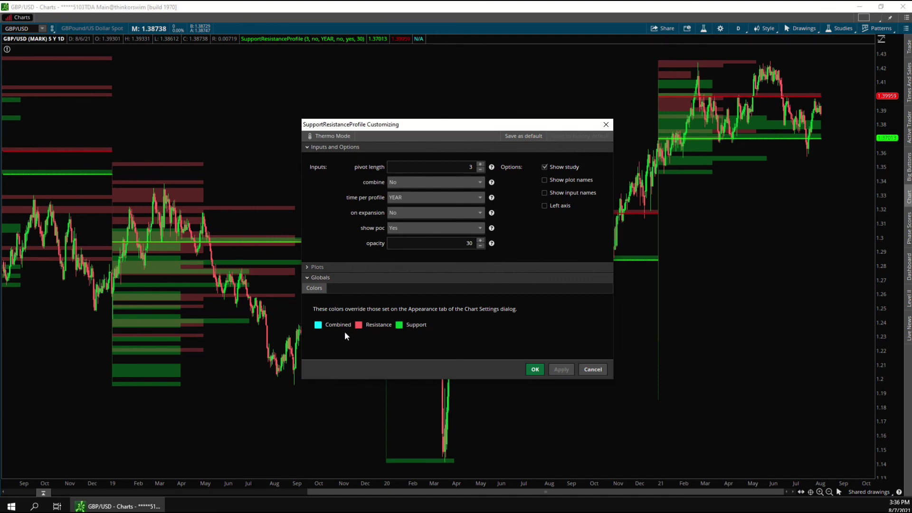
left_click(541, 367)
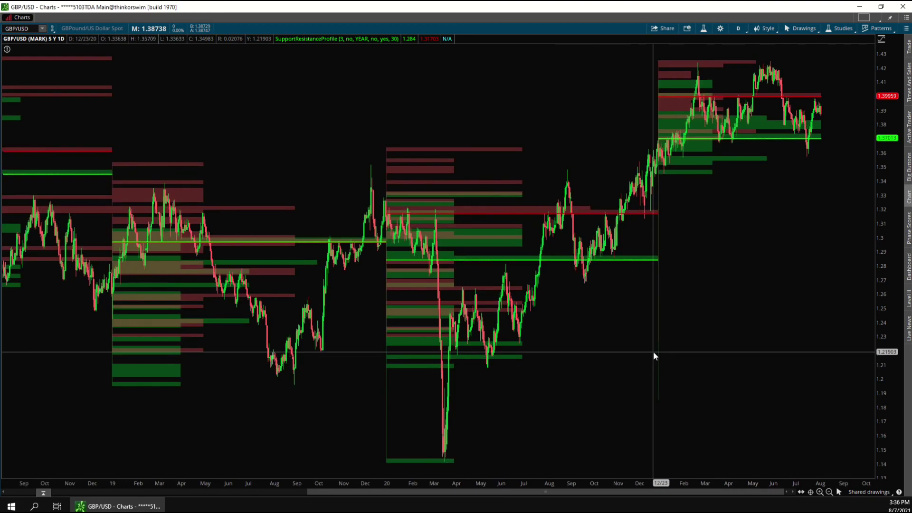